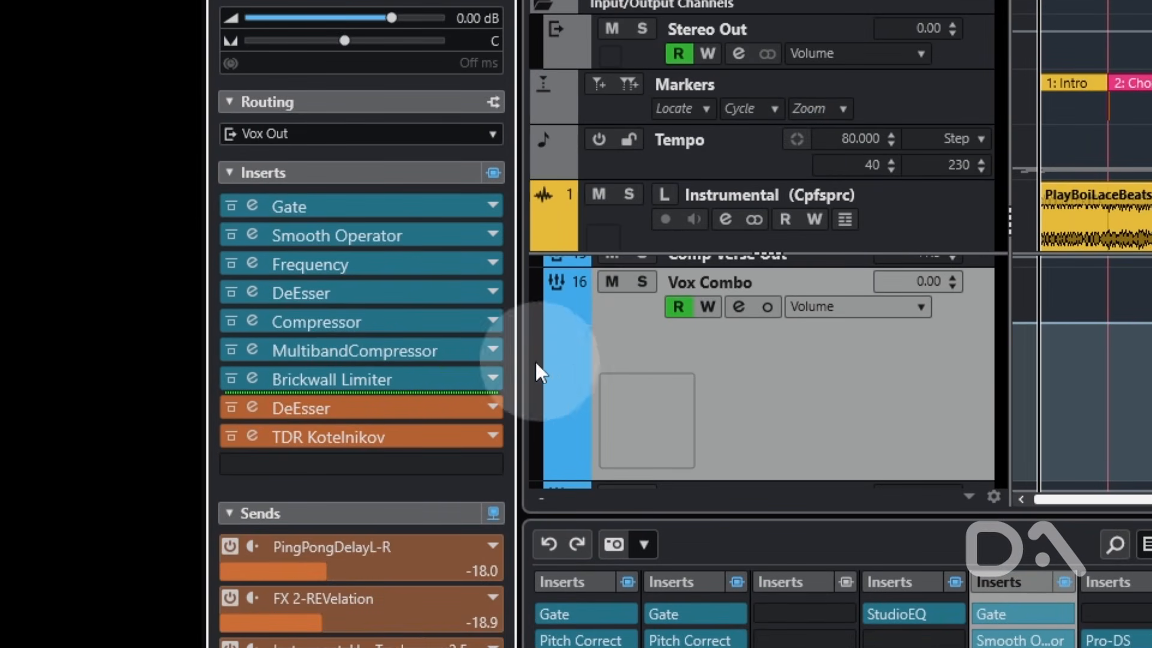
- Bypass the MultibandCompressor insert on the Vox Combo channel and open the channel latency overview
left_click(231, 351)
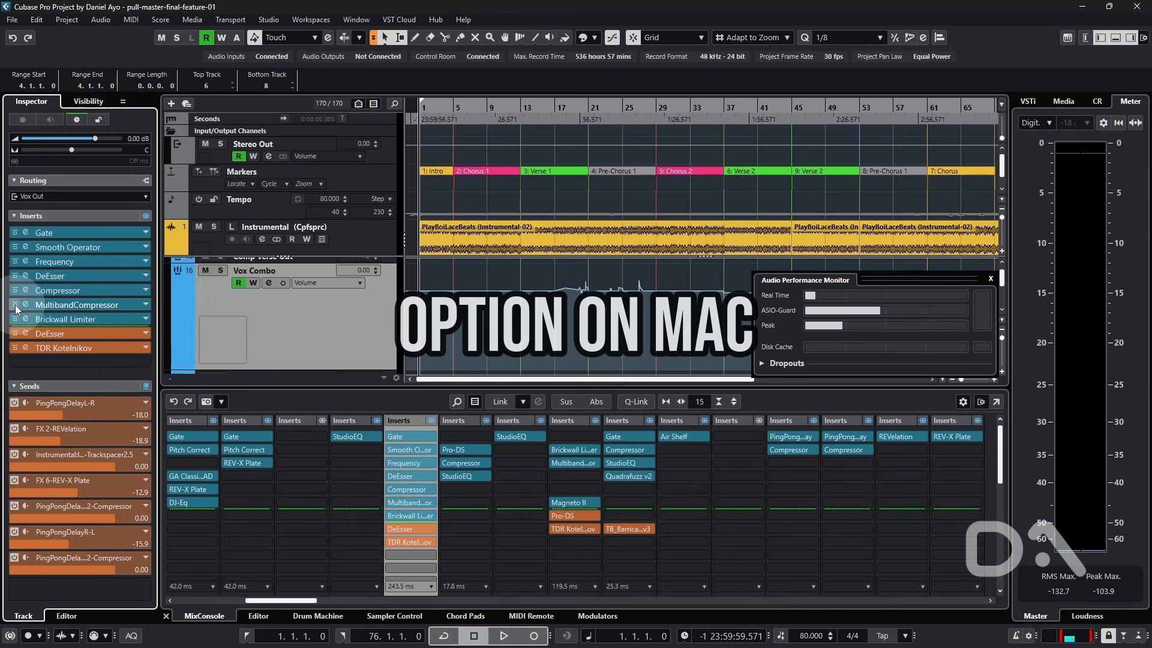
left_click(15, 305)
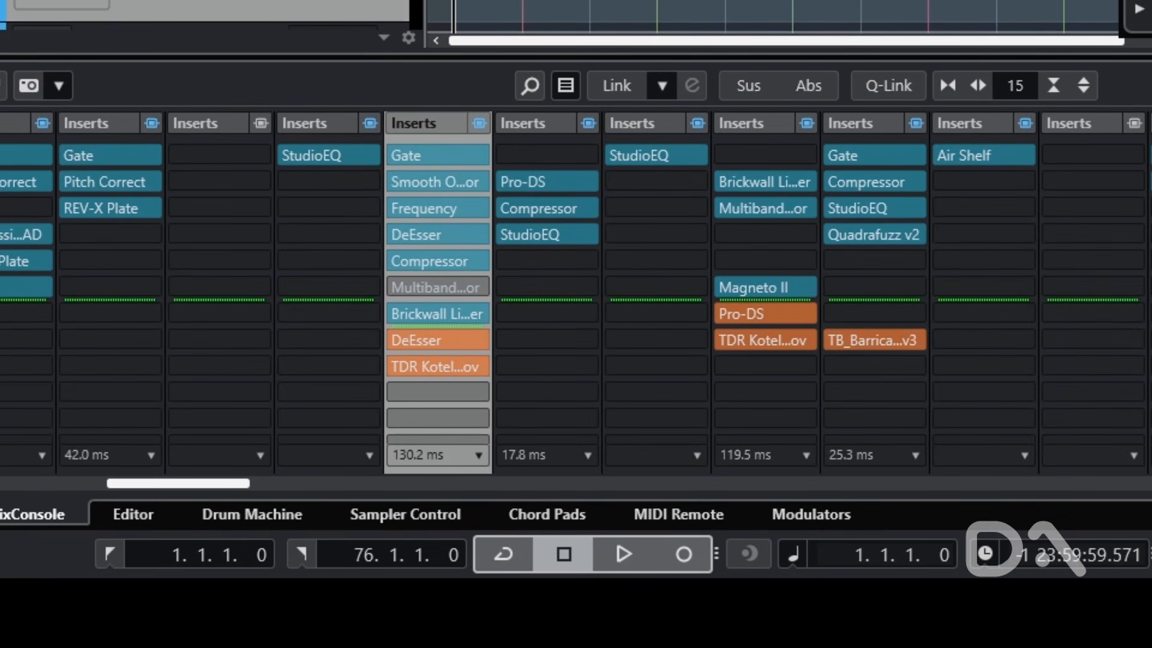
left_click(431, 453)
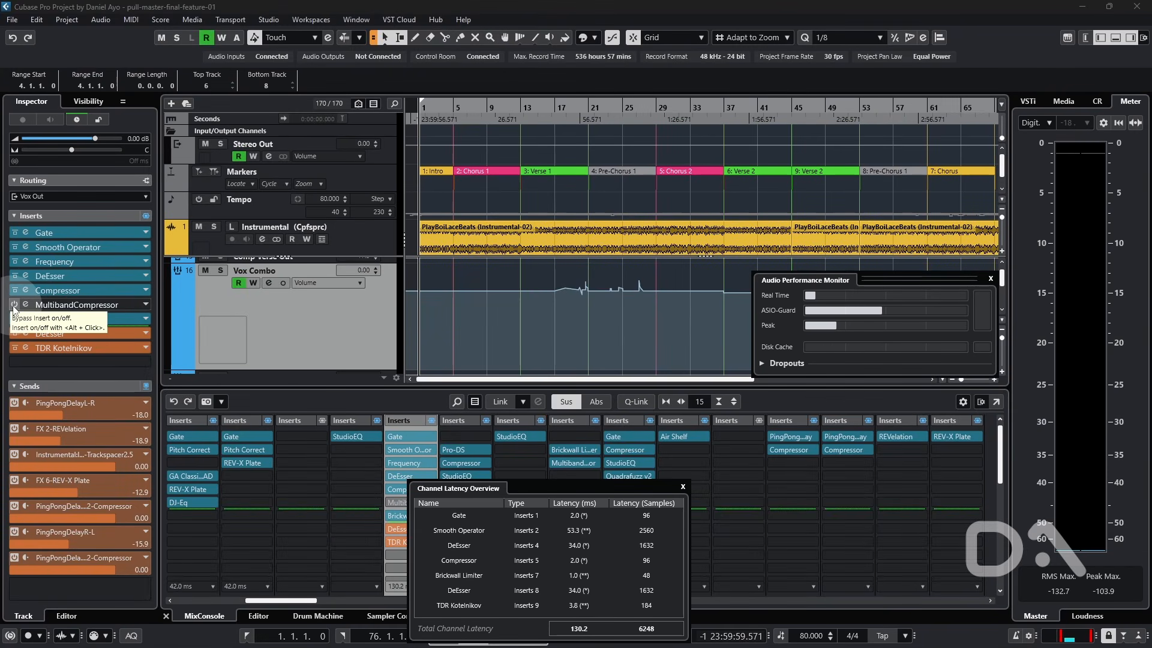
- Play the project while switching the MultibandCompressor insert's bypass on and off to compare latency
left_click(13, 306)
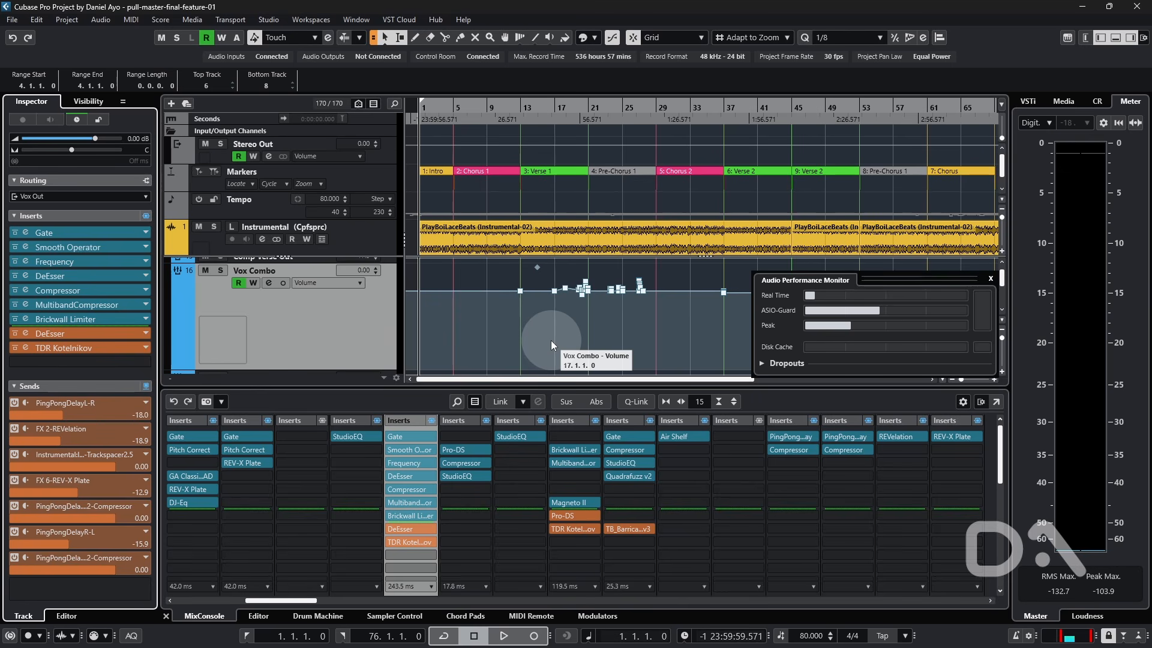
key("space")
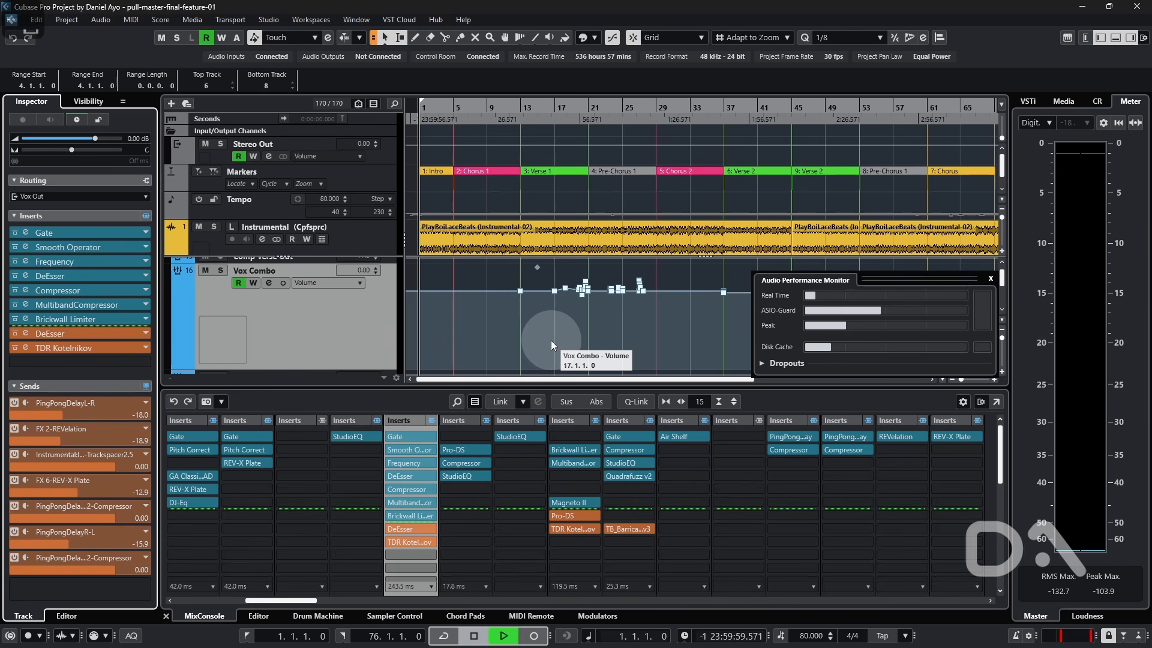
left_click(14, 304)
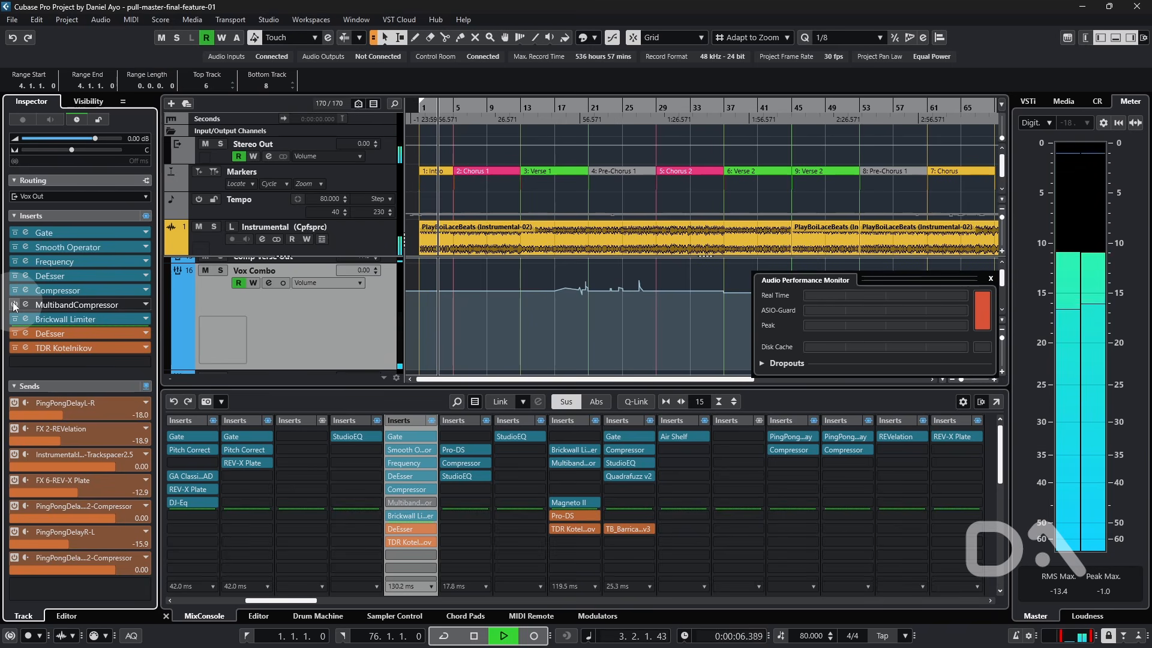
left_click(14, 305)
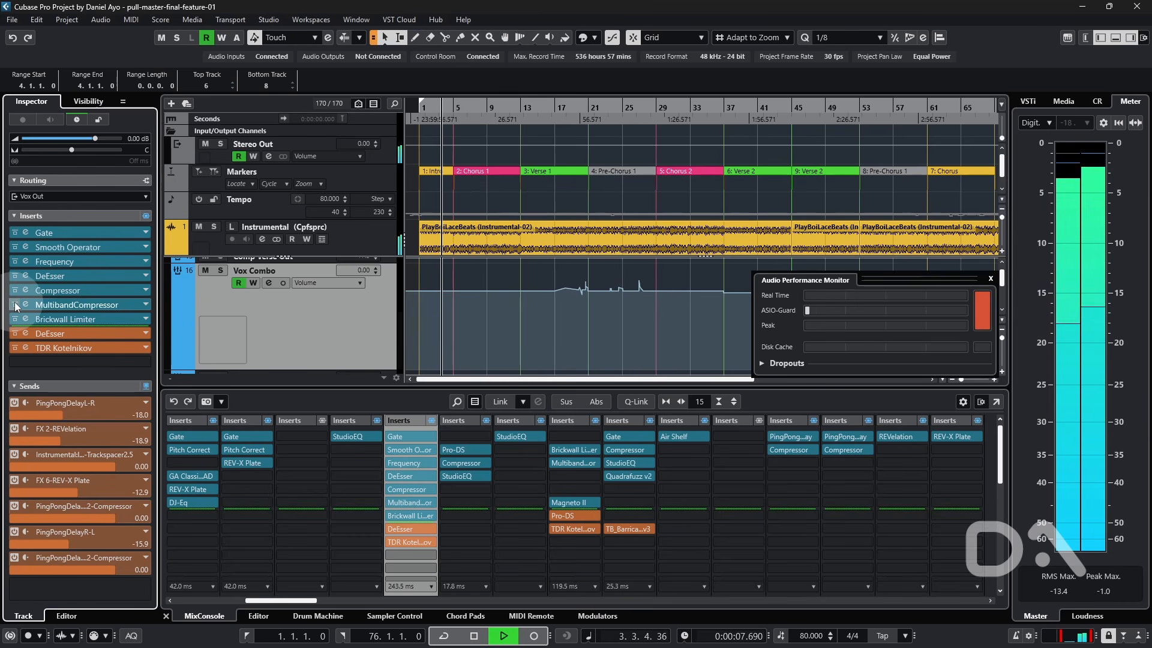
key("space")
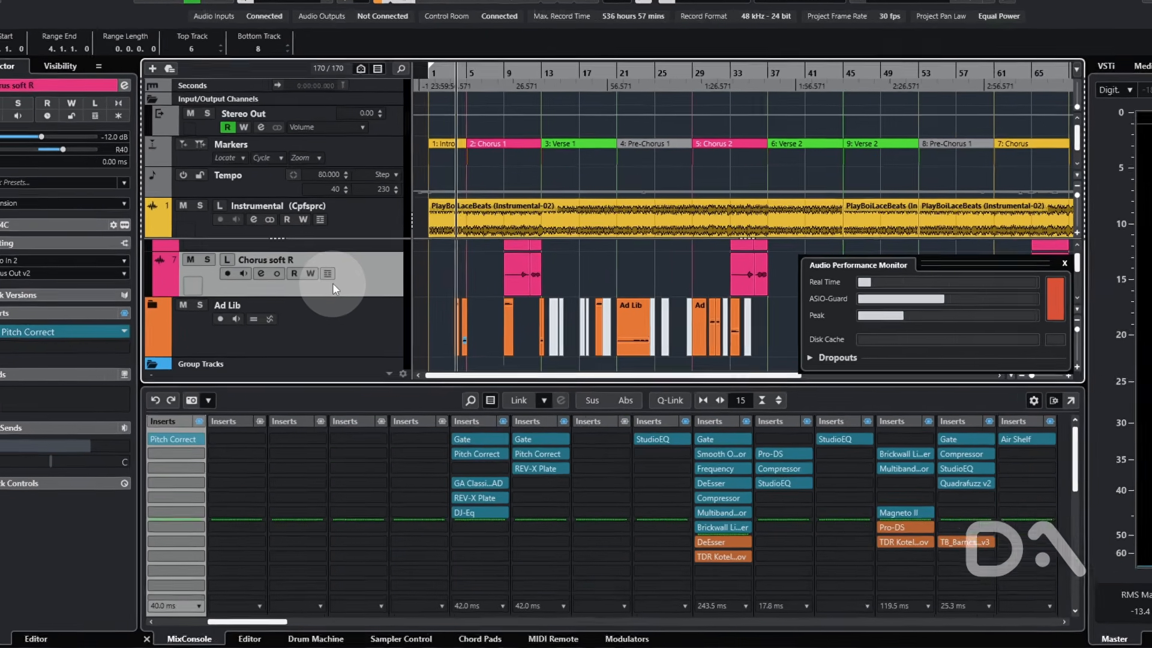
- Freeze the Chorus soft R track with Freeze/Unfreeze Selected Tracks, and unfreeze it again
right_click(332, 284)
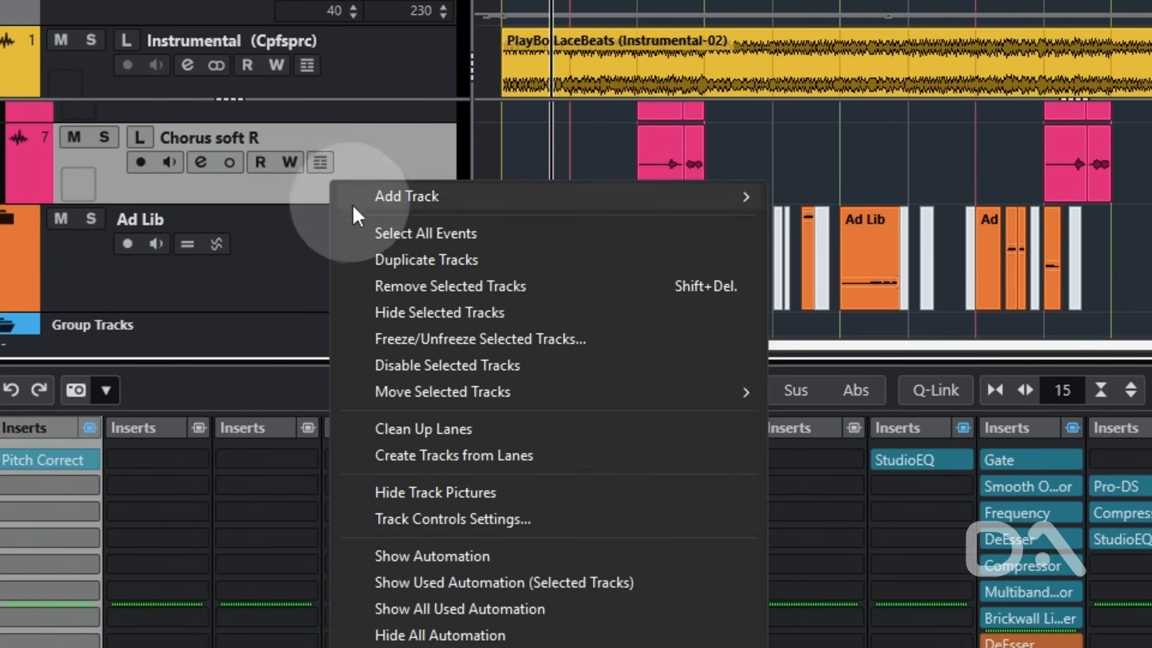
left_click(525, 345)
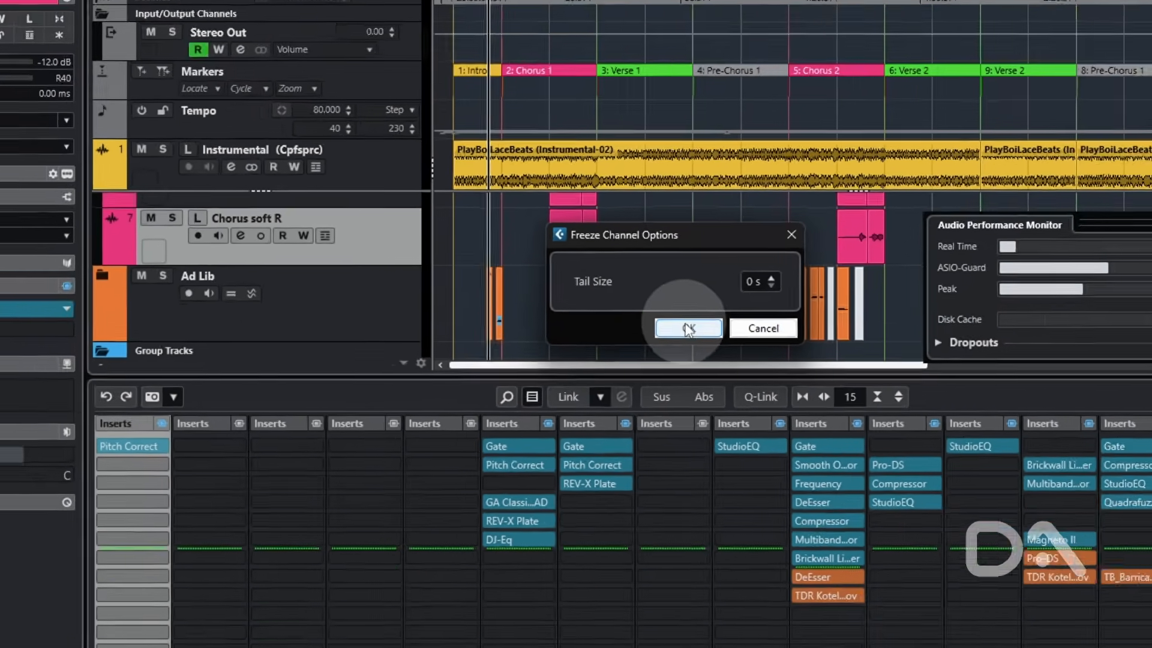
left_click(832, 295)
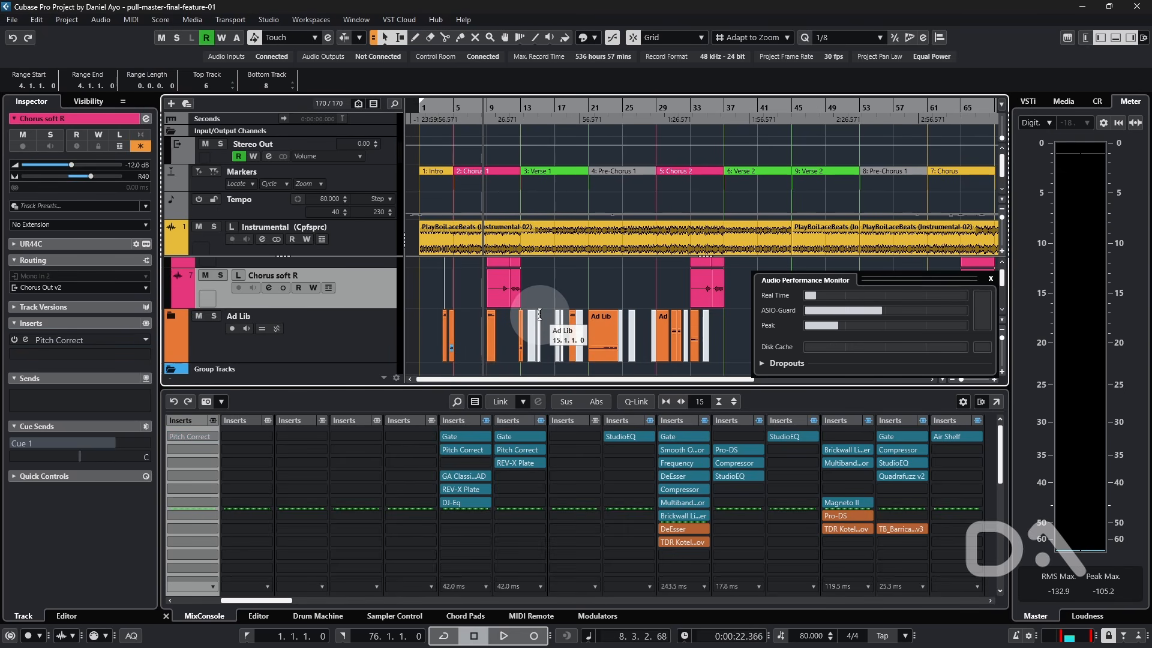
right_click(384, 289)
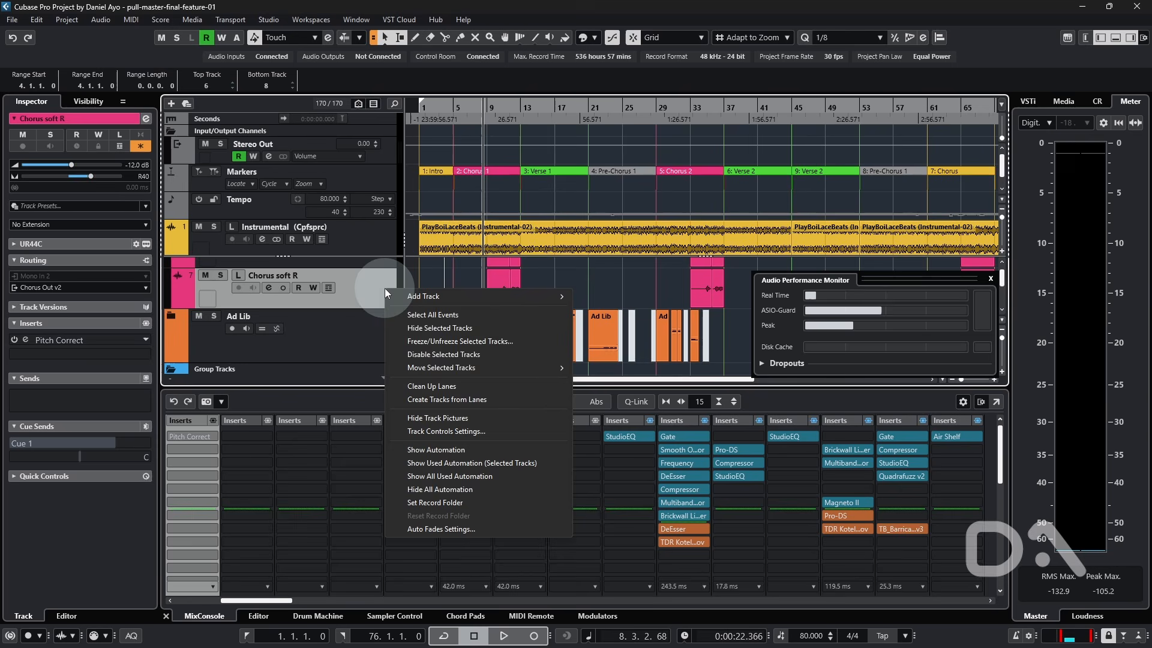
left_click(451, 343)
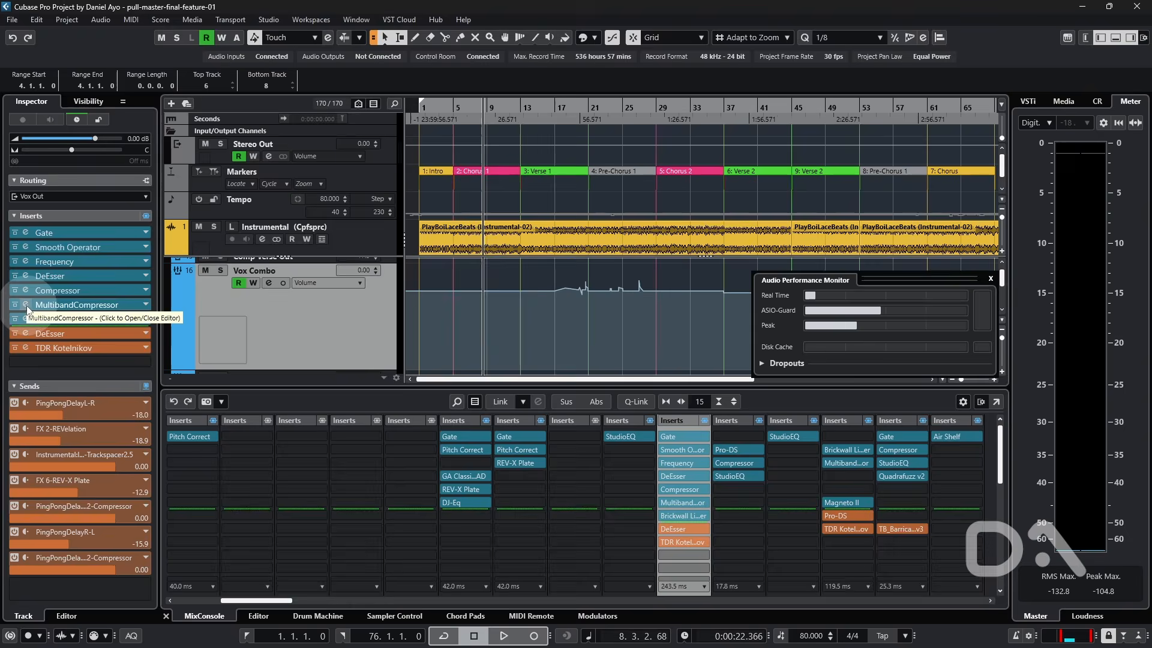
- Open the Vox Combo MultibandCompressor plugin editor to check its Live option, and close it
left_click(25, 305)
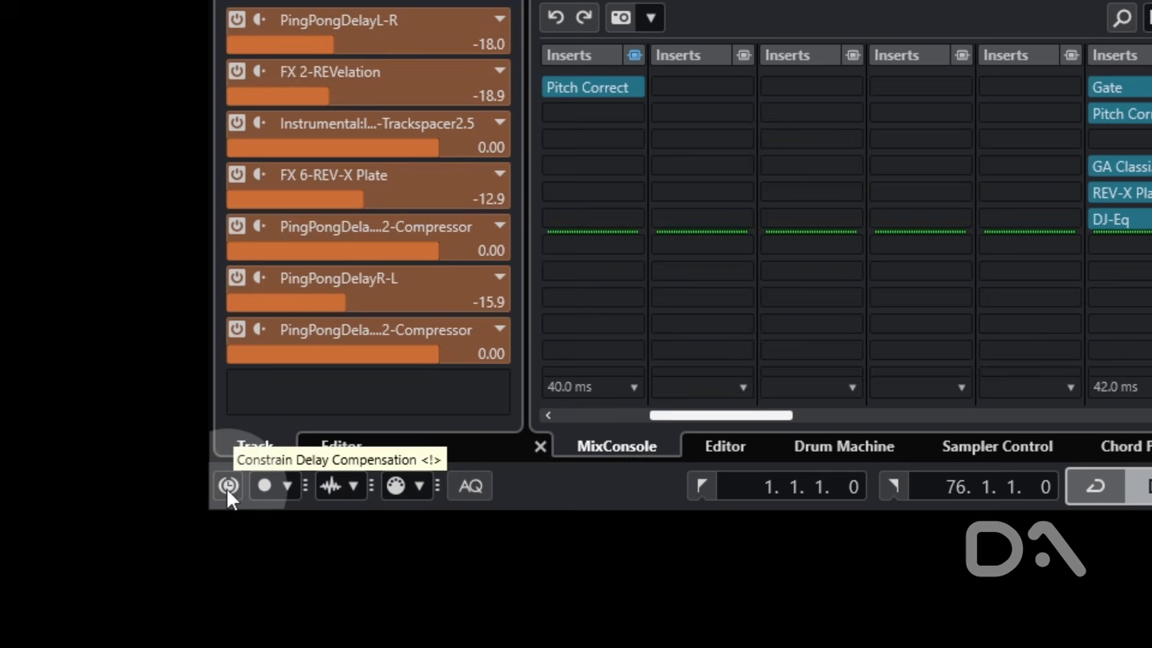
left_click(228, 486)
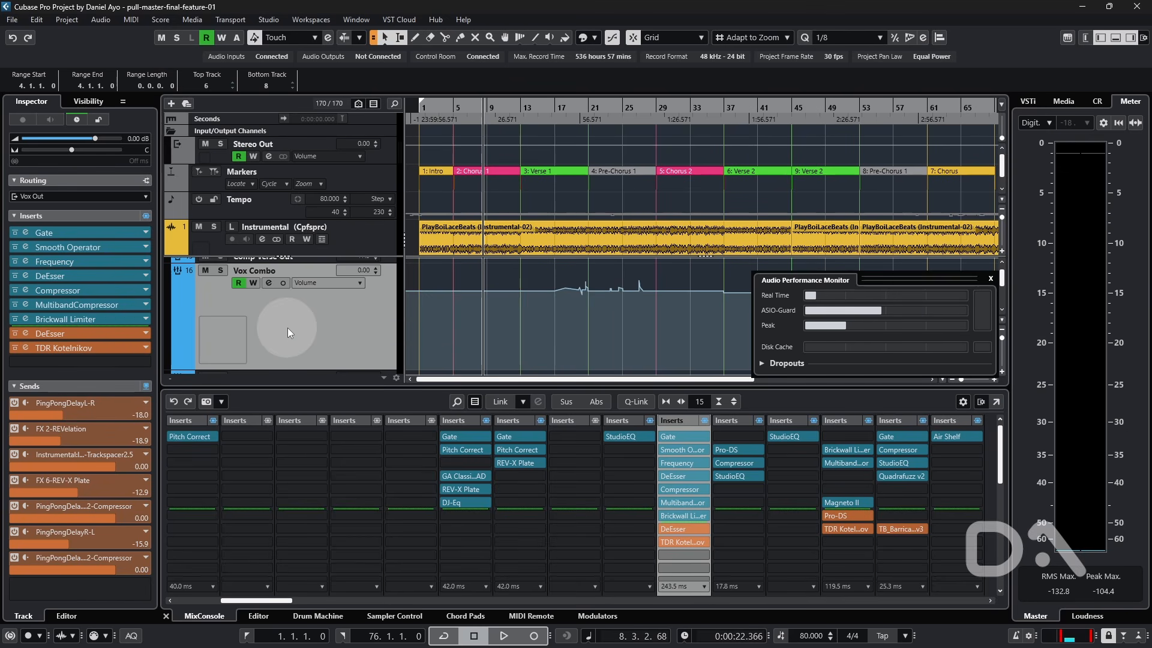
- Bypass all inserts of the Vox Combo track with the bypass key command, and re-enable them
key("shift+d")
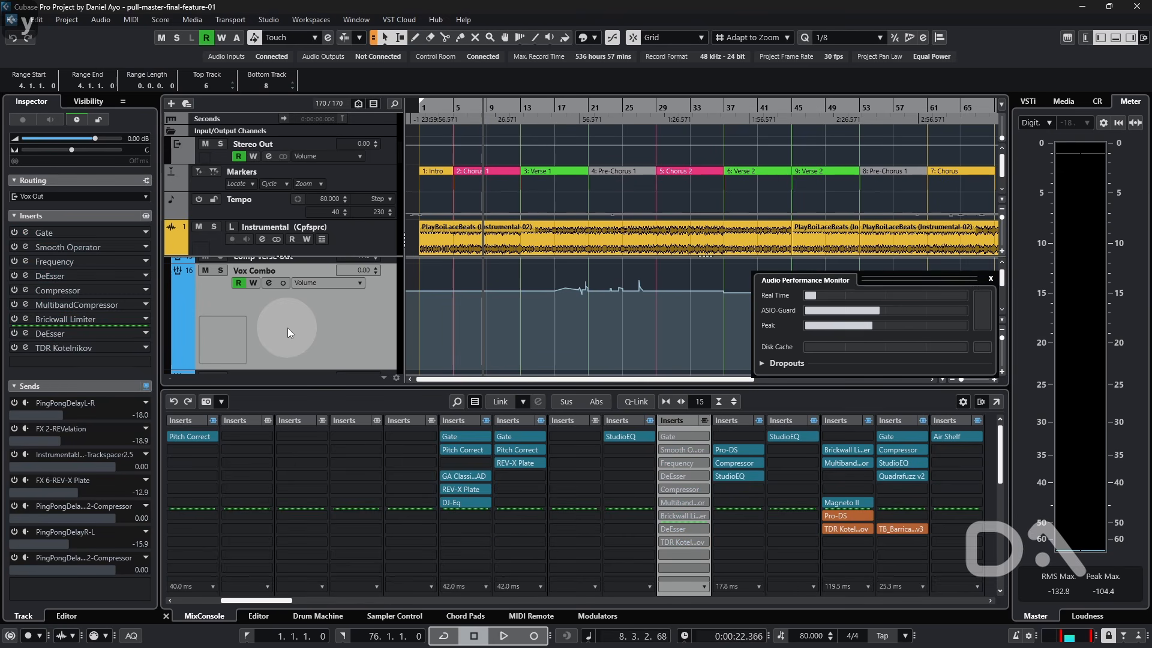
key("shift+d")
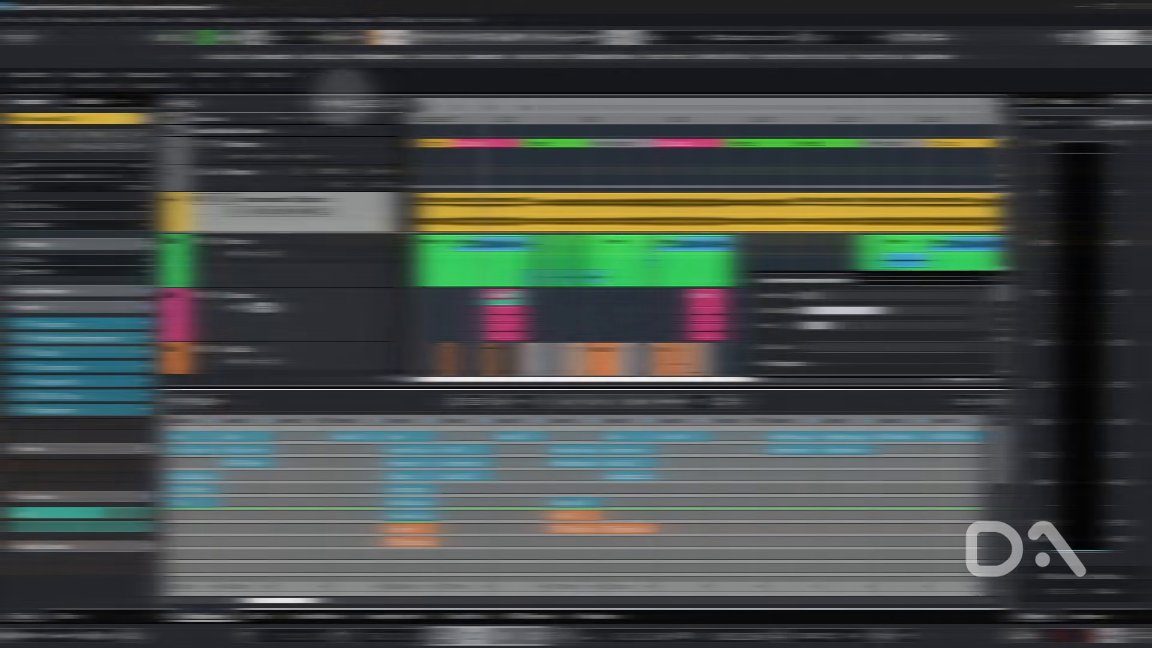
- Bypass every channel's inserts across the project with the global key command, and restore them
left_click(290, 102)
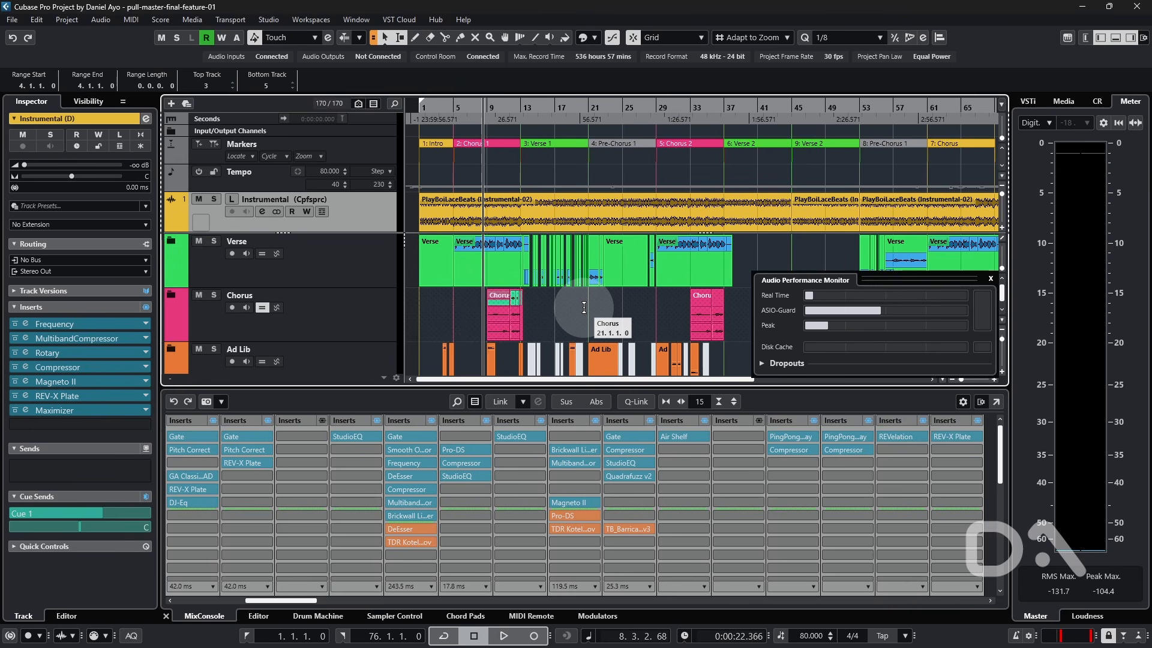
key("y")
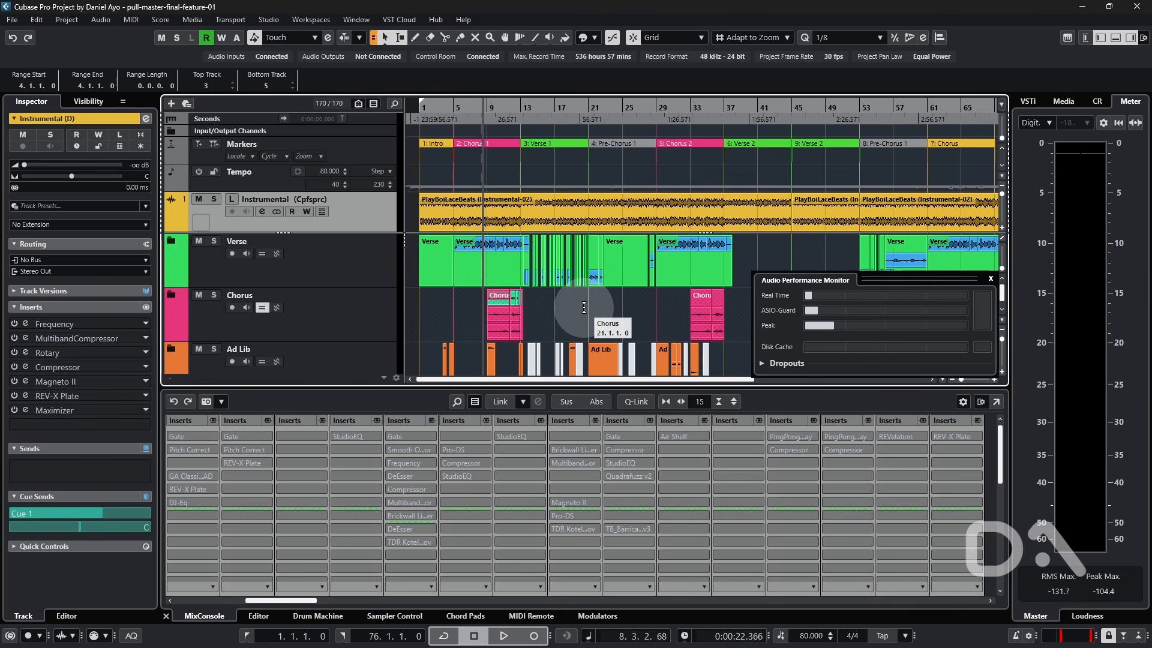
key("y")
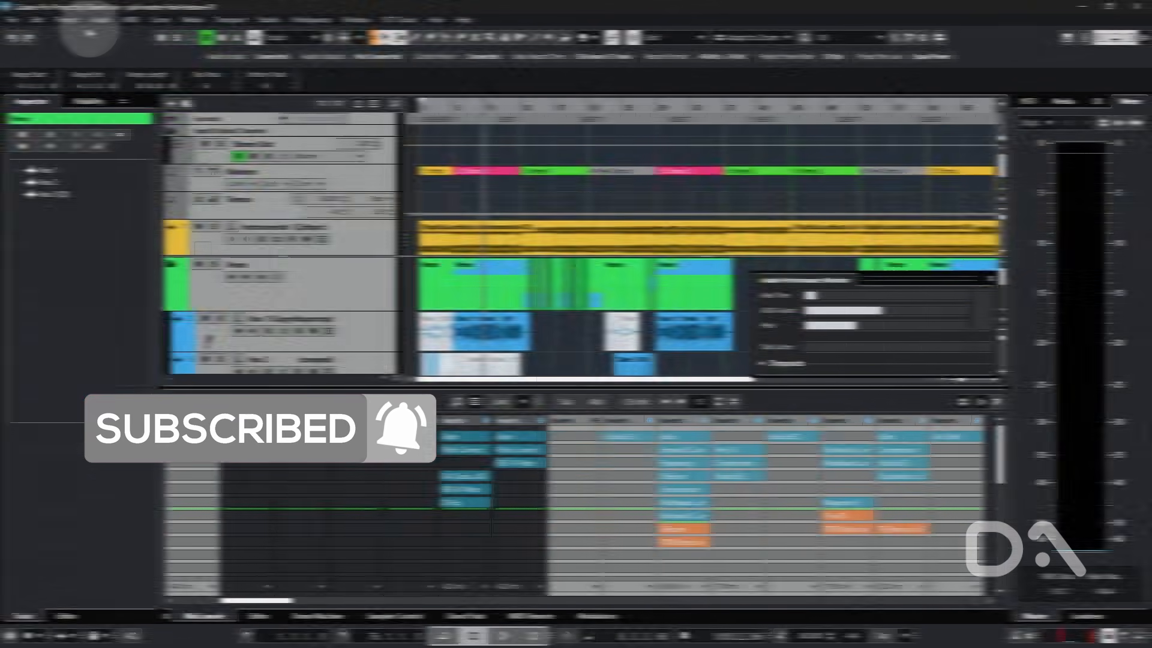
- Open the Project Logical Editor setup and examine its transform actions toggling insert and send slots by number
left_click(70, 19)
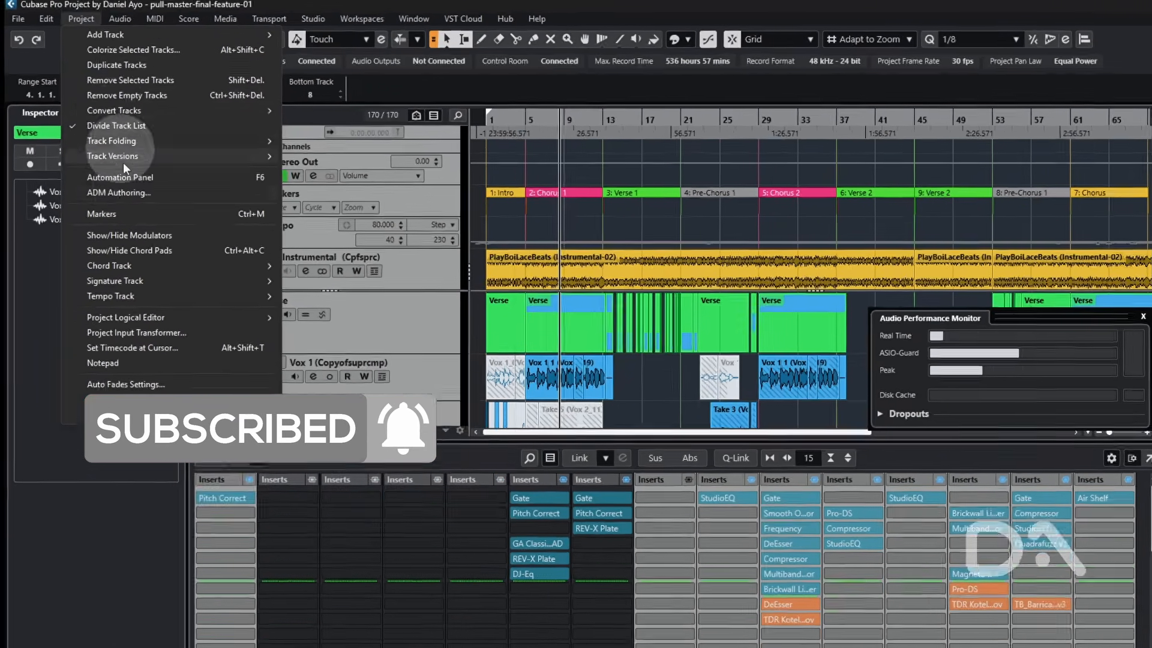
mouse_move(138, 276)
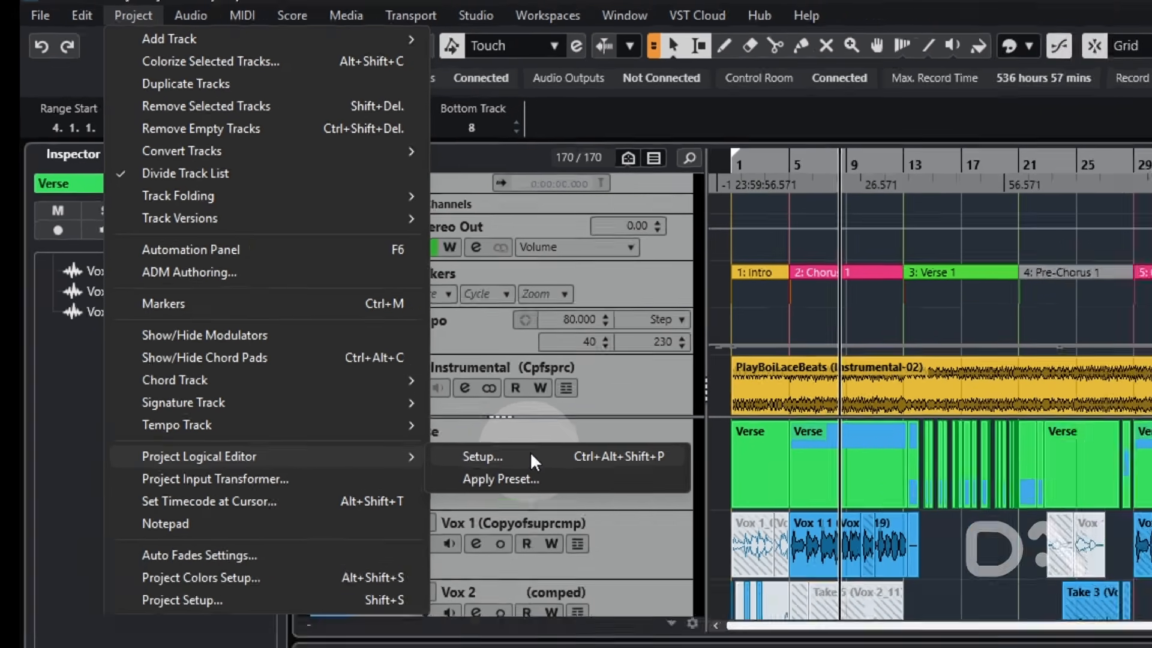
left_click(577, 532)
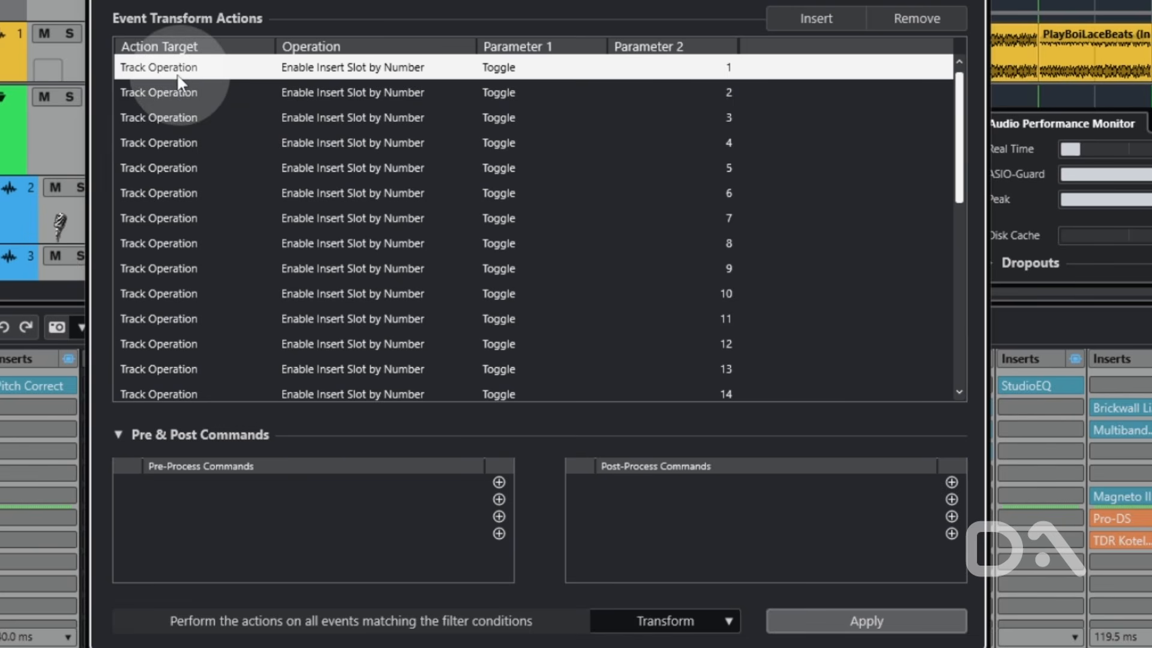
left_click(205, 68)
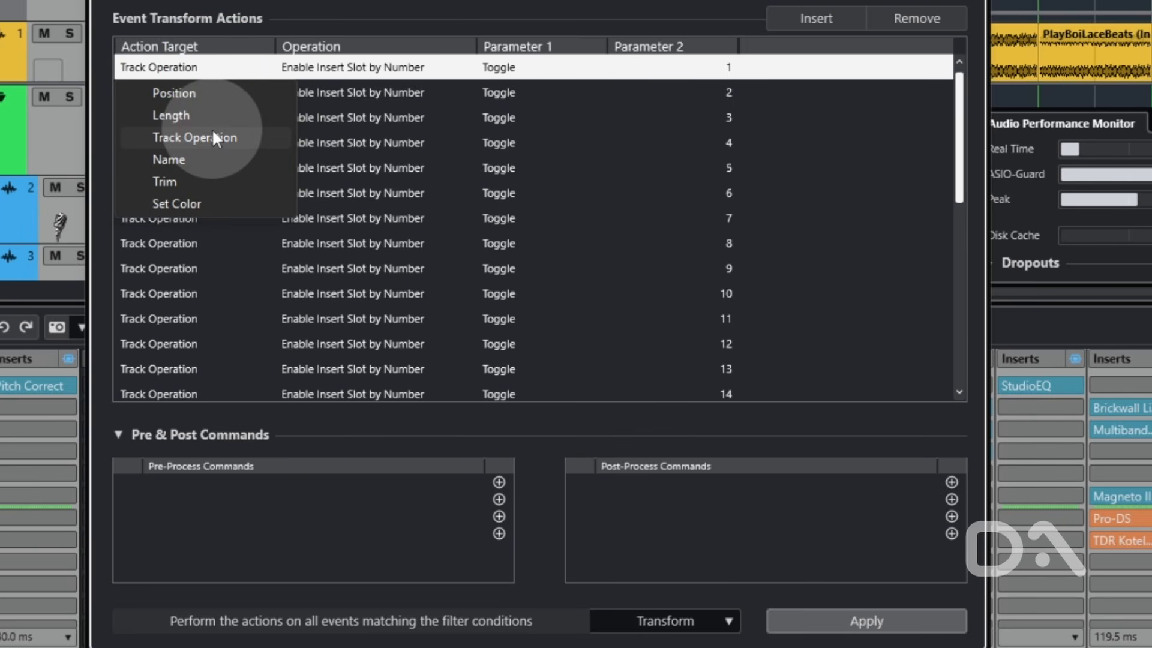
left_click(341, 60)
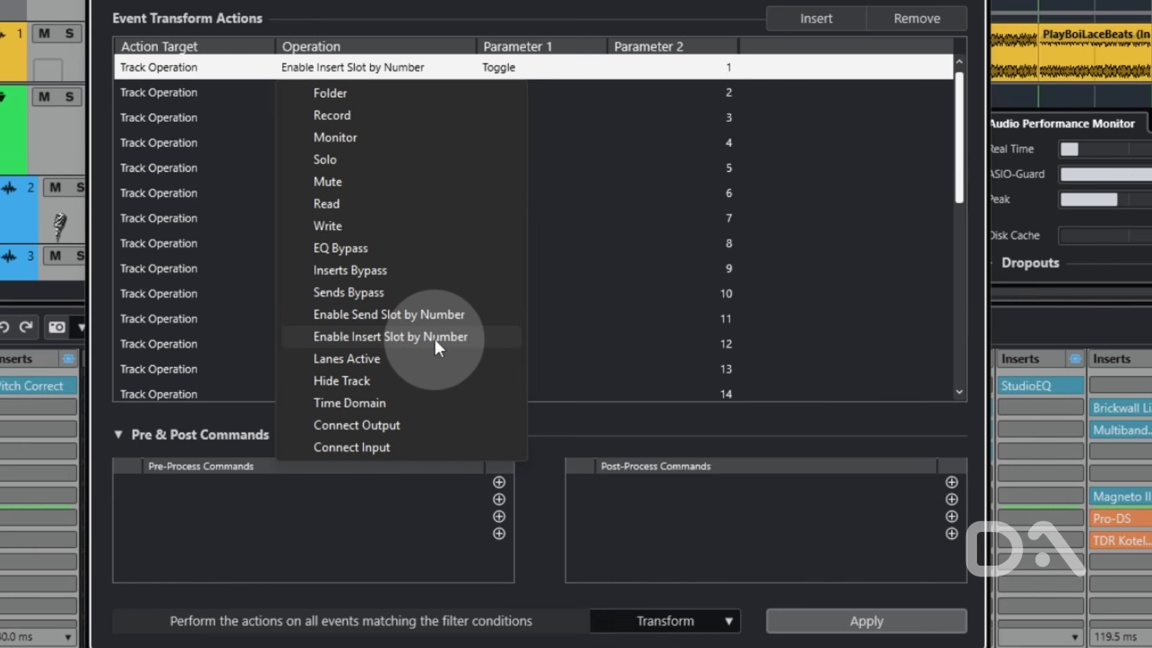
left_click(547, 59)
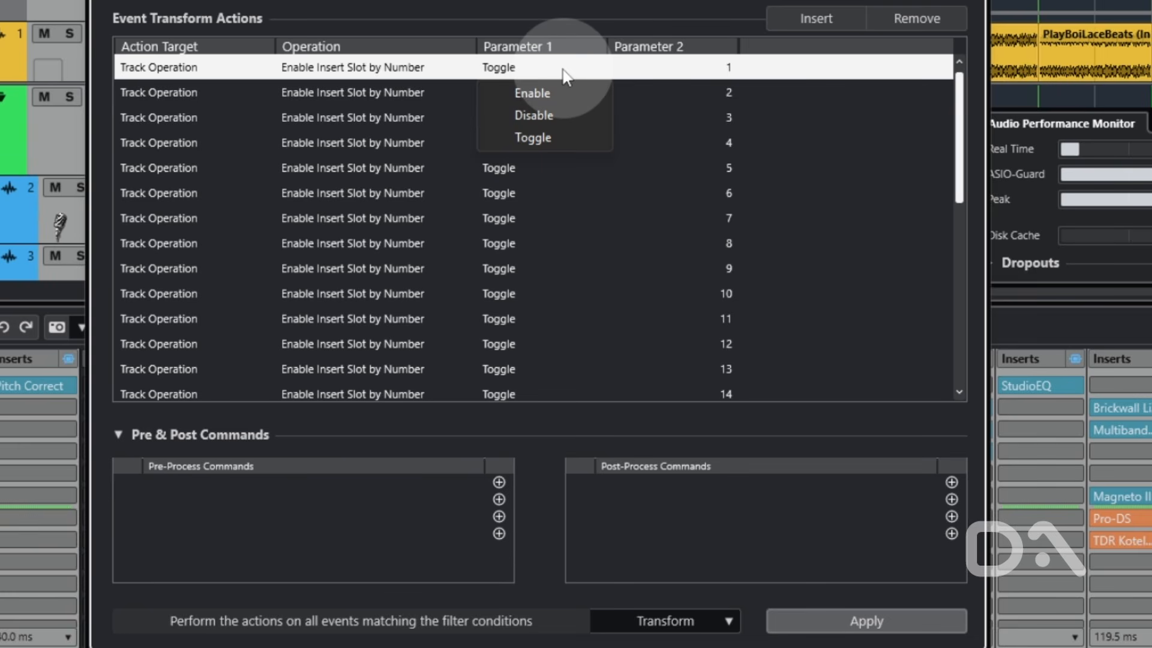
left_click(565, 71)
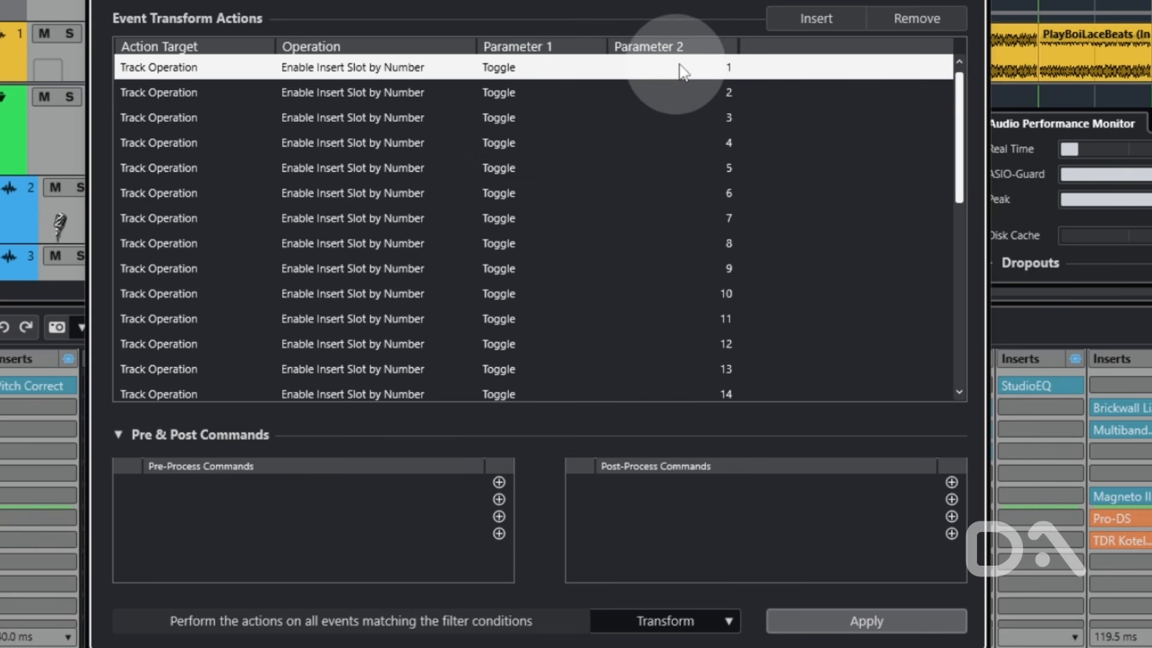
left_click(724, 69)
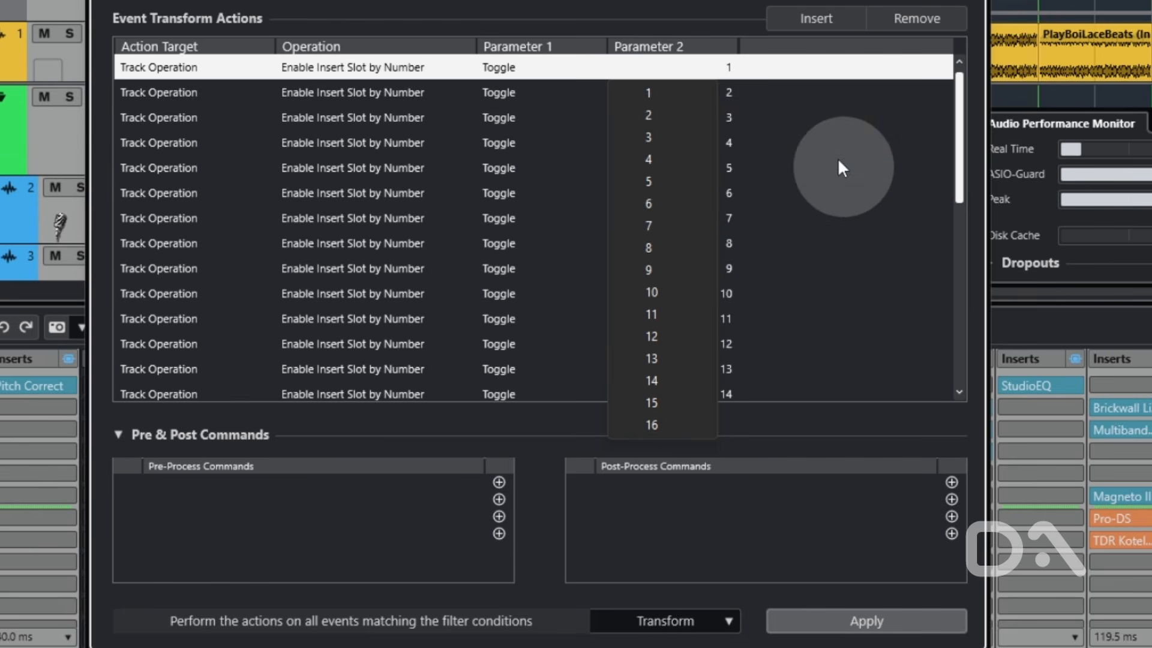
left_click(645, 50)
scroll(330, 175, "down", 5)
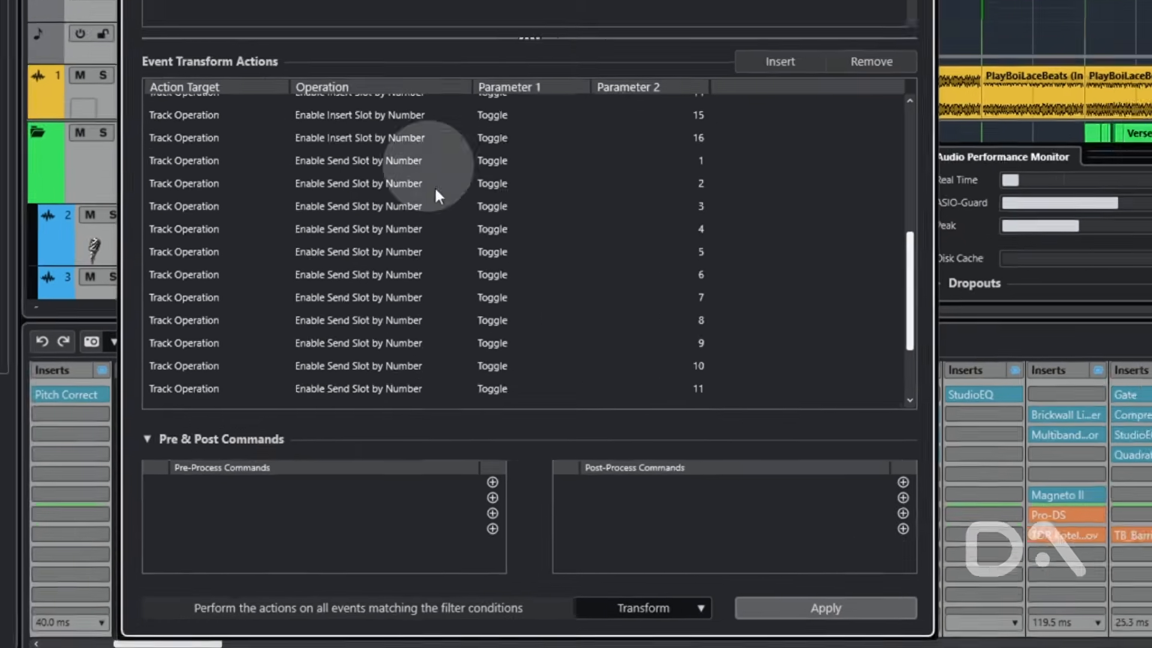
- Apply the Toggle Track Plugins transform twice to switch the selected tracks' plugins off and on, and close the editor
left_click(836, 610)
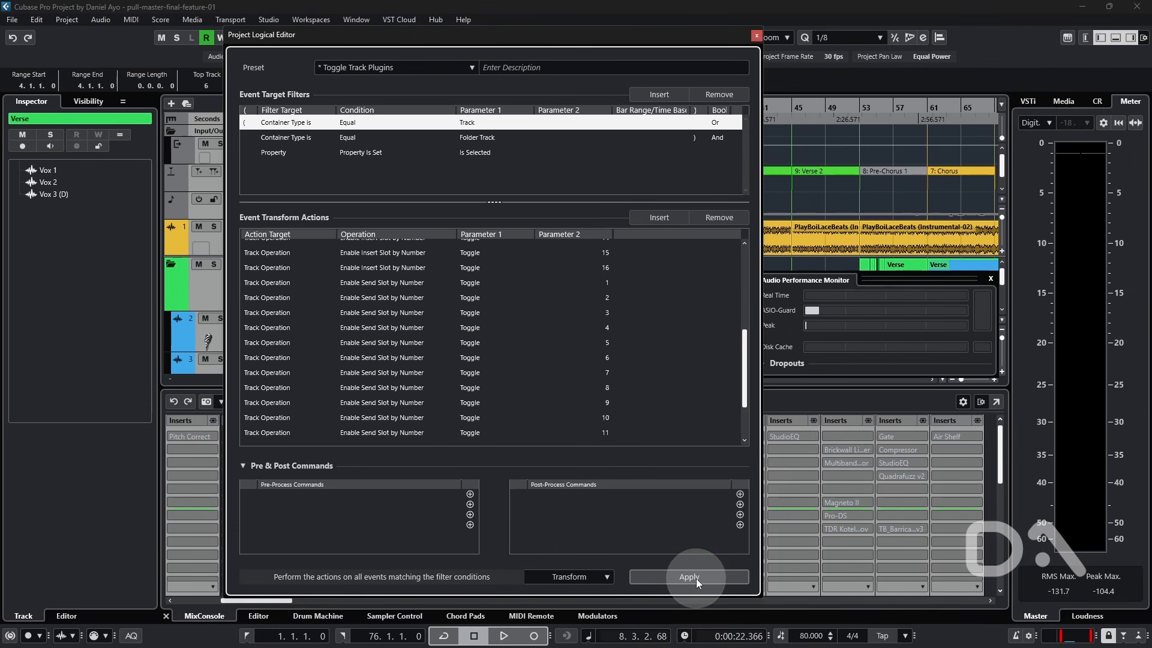
left_click(695, 578)
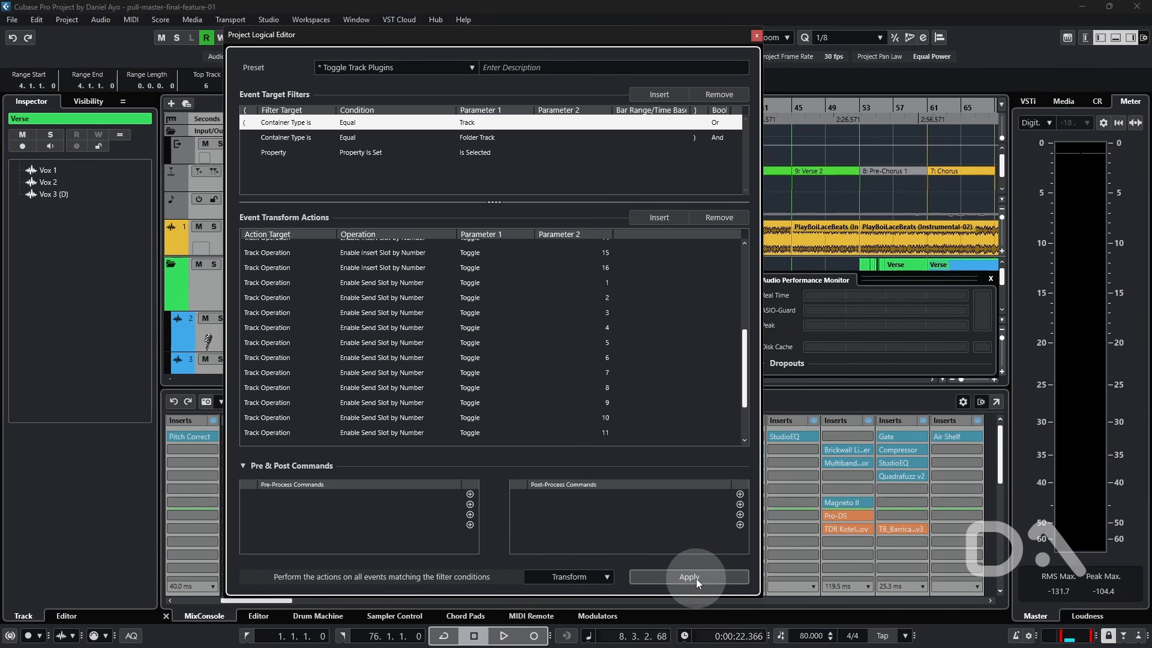
left_click(756, 37)
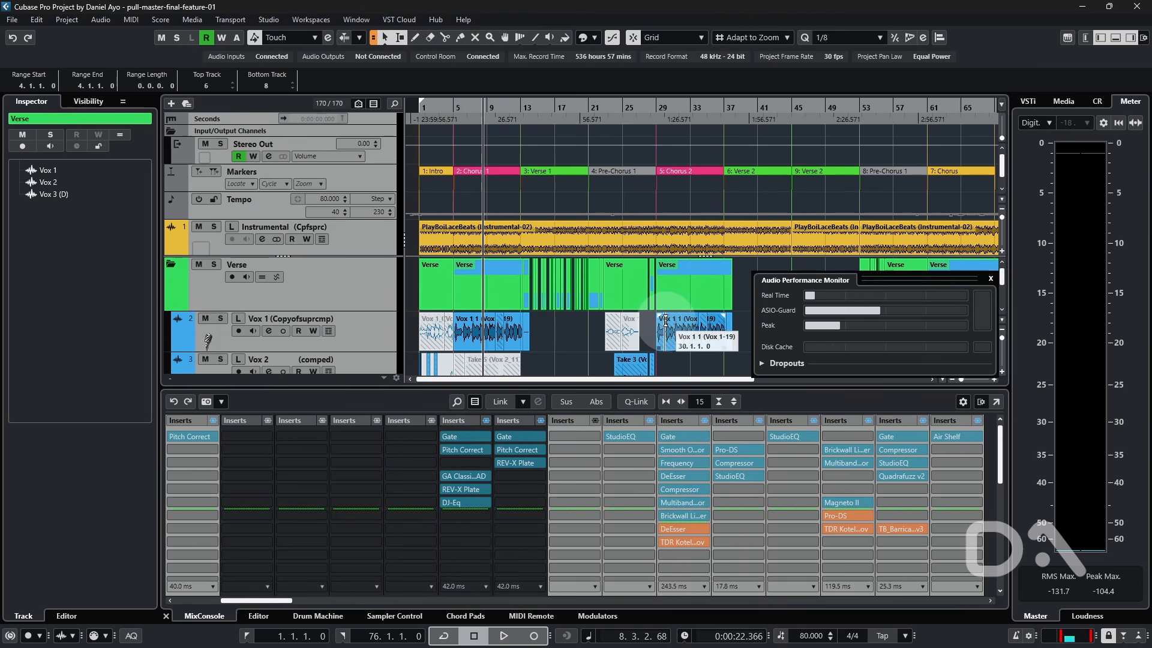